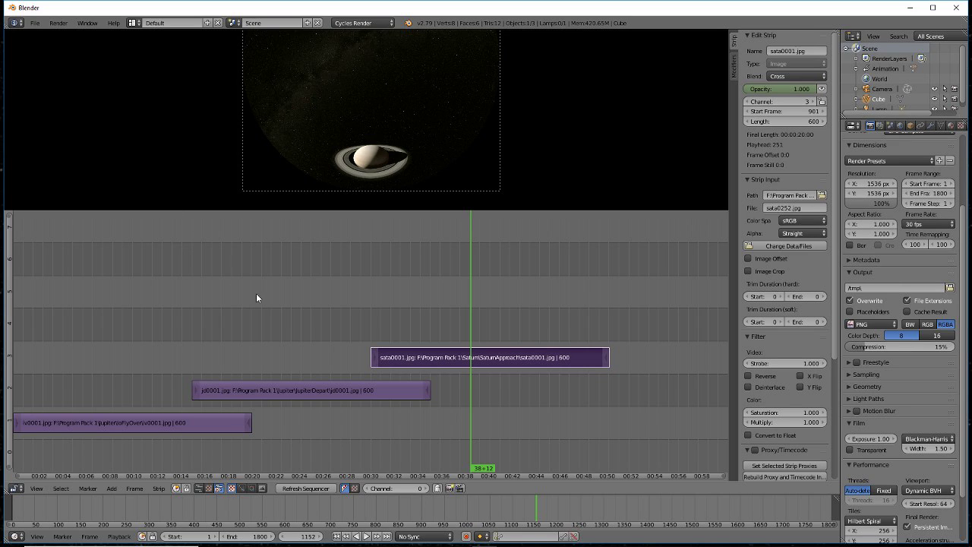
Step: Save the sequencer project under the file name Tutorial01.blend
key("ctrl+s")
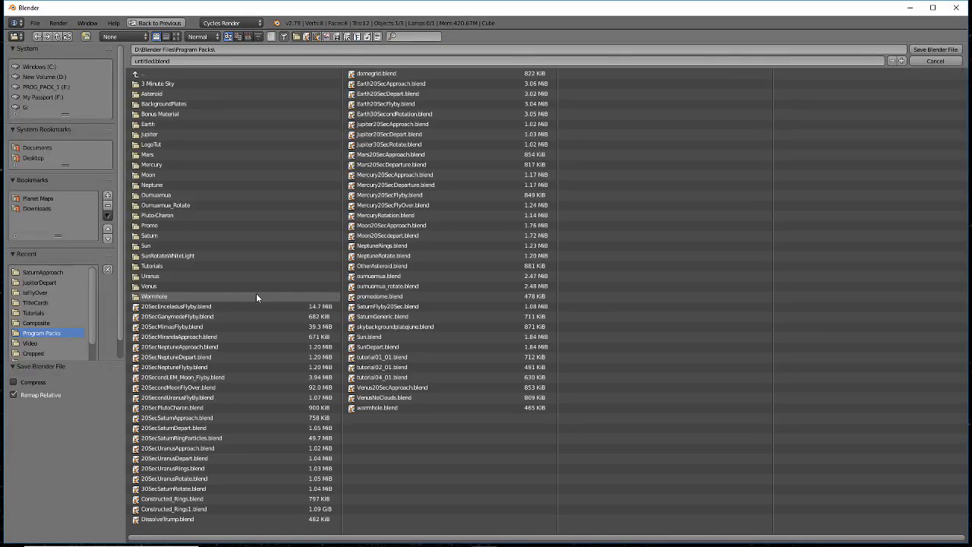
left_click(217, 60)
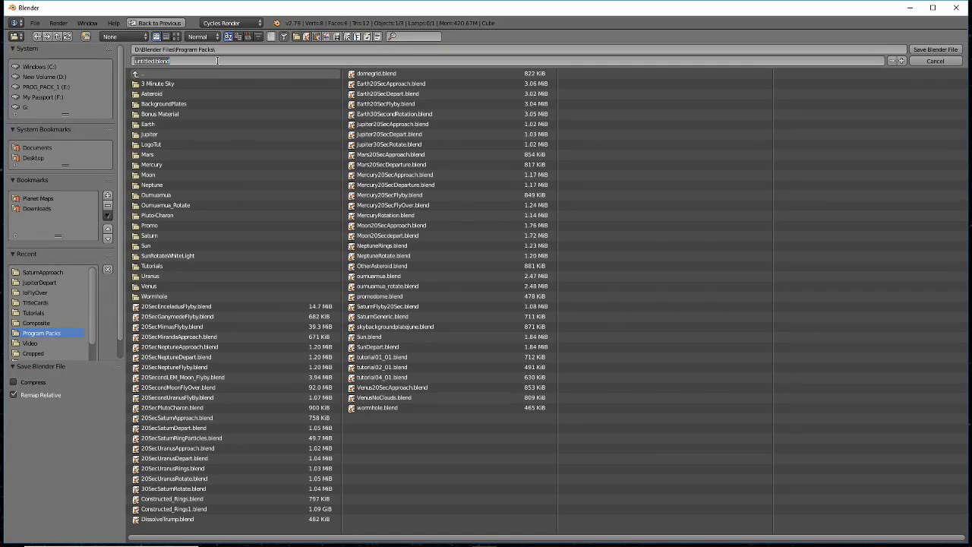
type("Tutorial01")
key("Return")
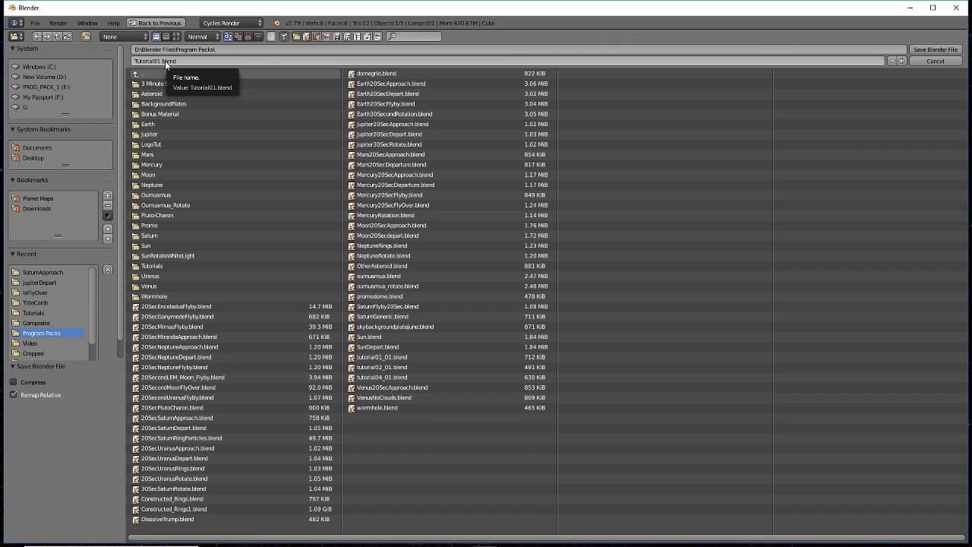
key("Return")
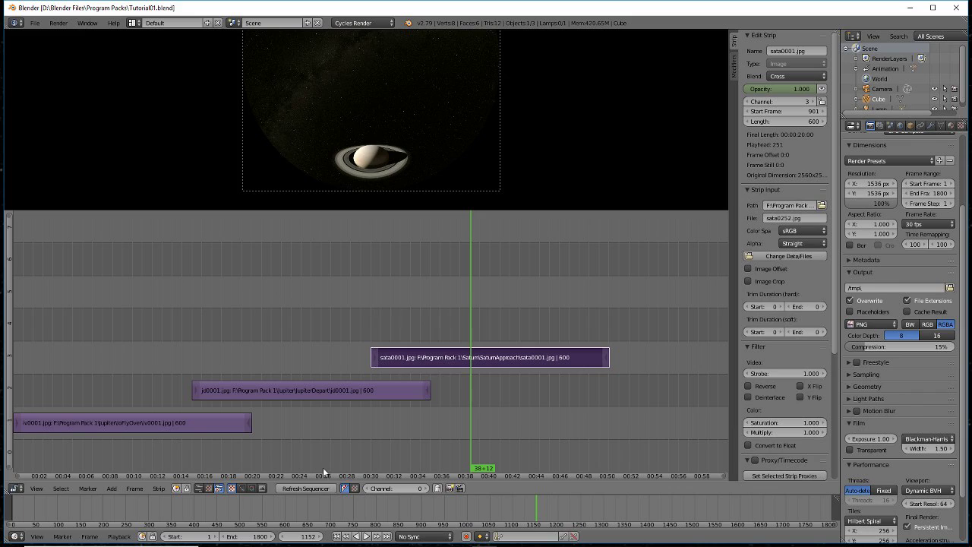
Step: Set the current frame to 1351
left_click(297, 536)
type("115")
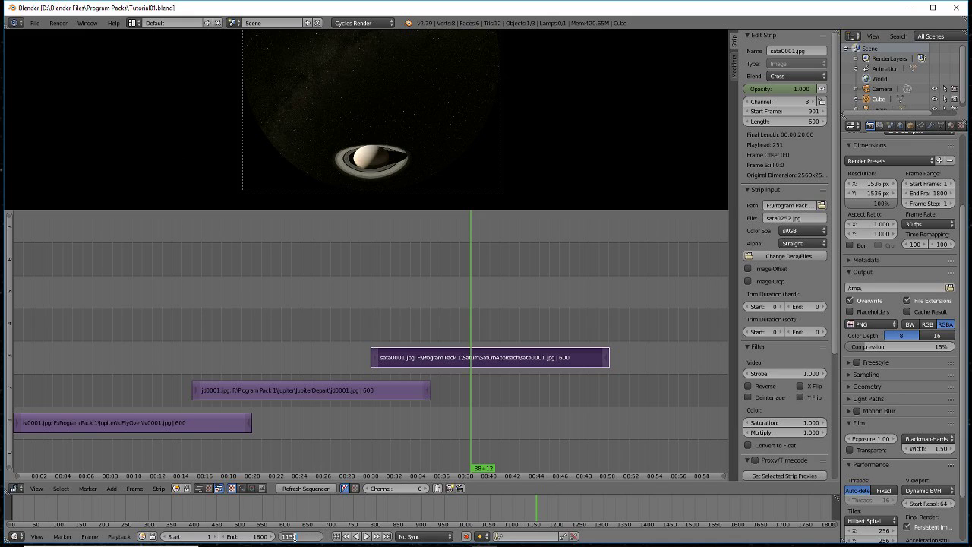
key("BackSpace")
key("BackSpace")
type("351")
key("Return")
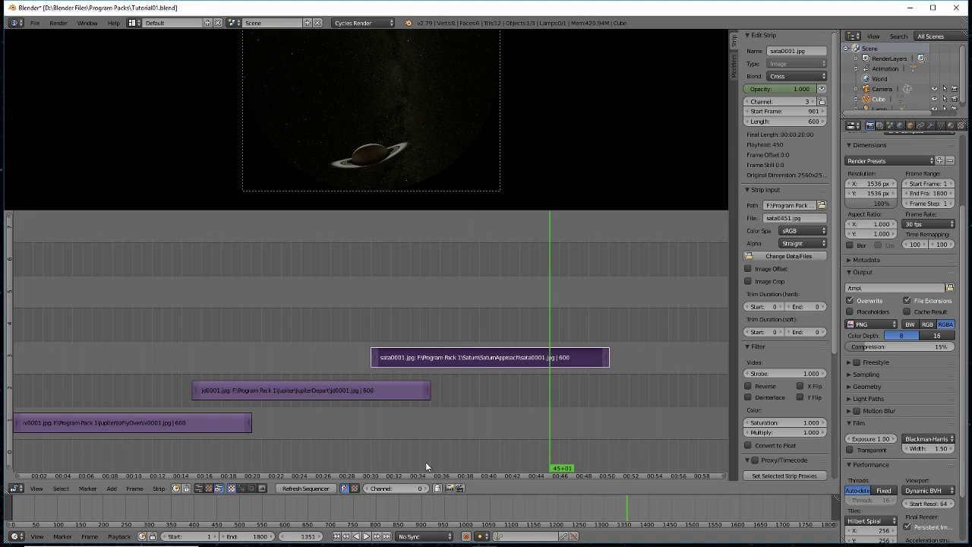
Step: Add E:\Program Pack 1\BackgroundPlates\JuneSky.jpg as an image strip at the playhead
key("shift+a")
left_click(559, 327)
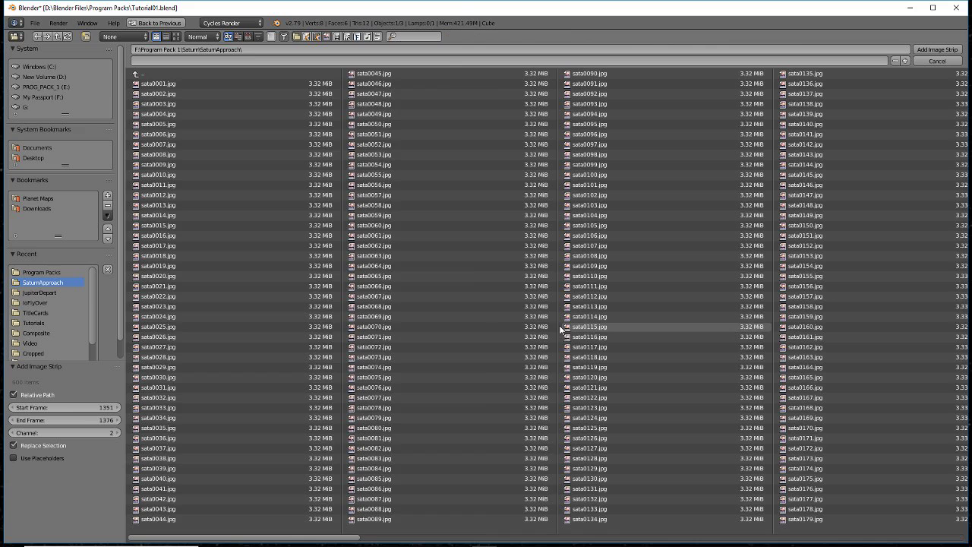
left_click(157, 72)
left_click(156, 72)
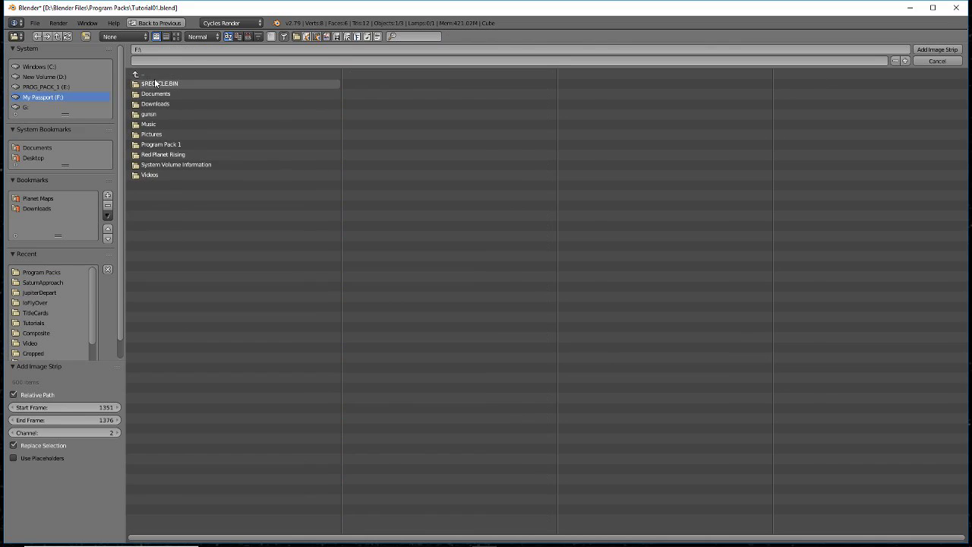
left_click(42, 86)
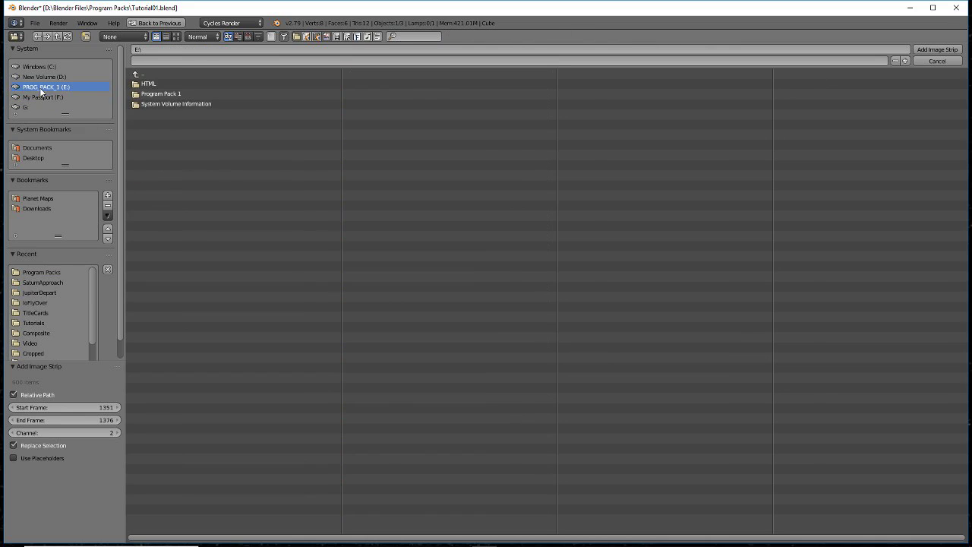
left_click(152, 94)
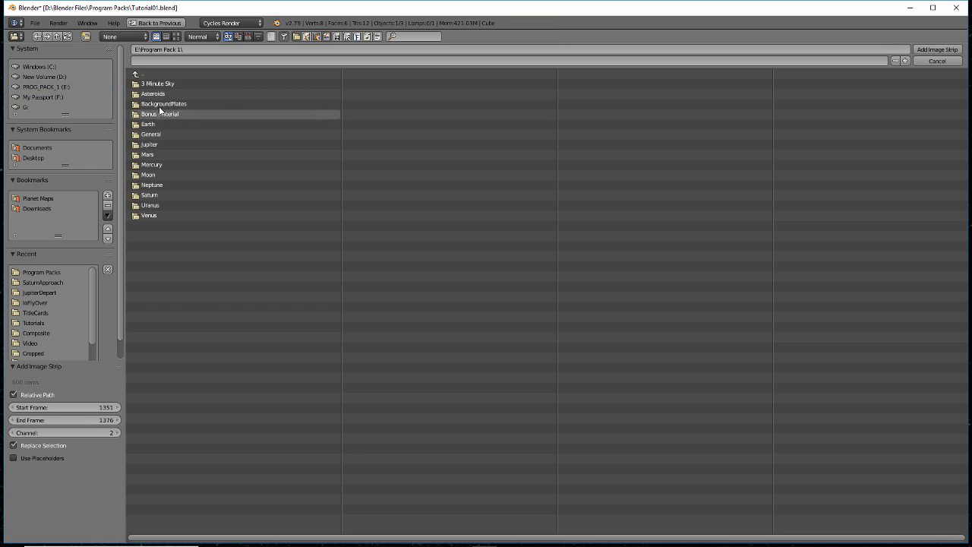
left_click(162, 104)
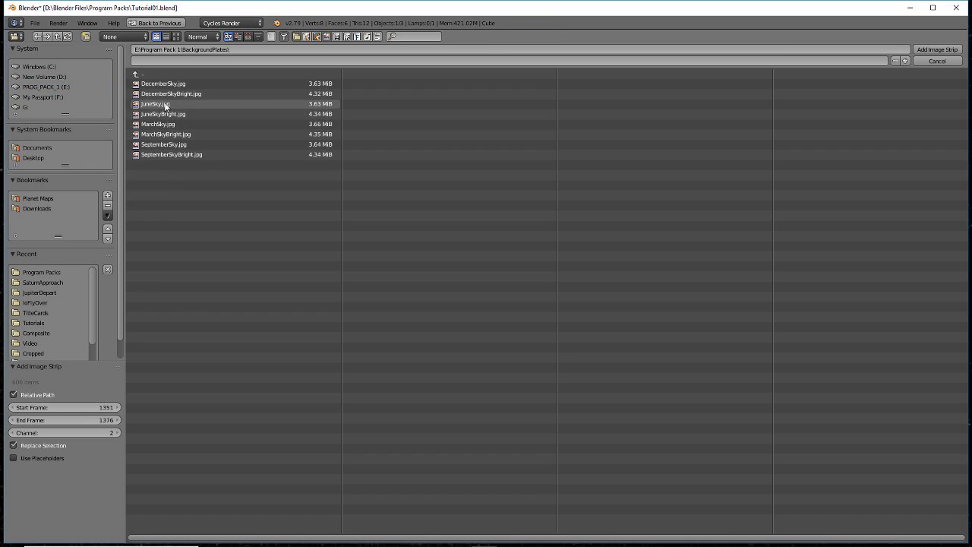
double_click(164, 104)
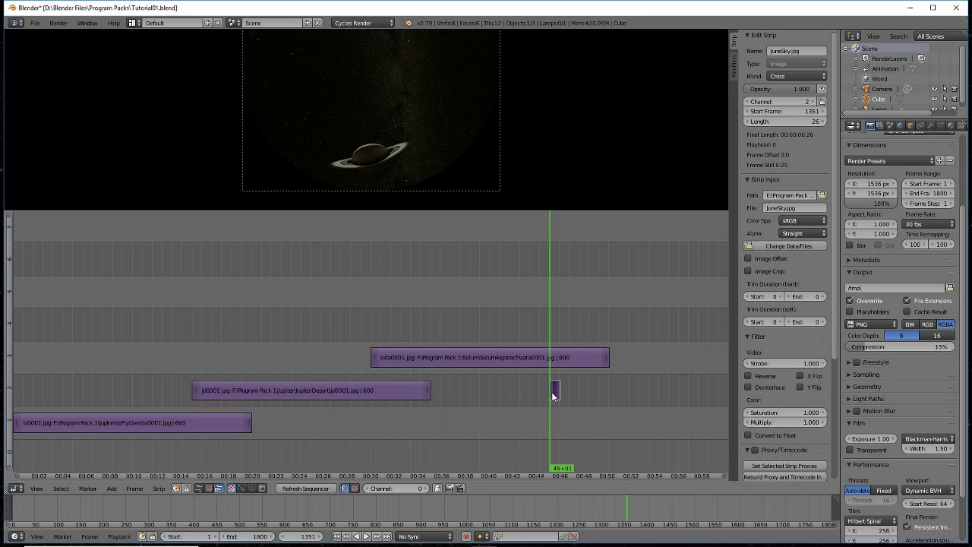
Step: Move the JuneSky strip up to channel 4
key("g")
key("2")
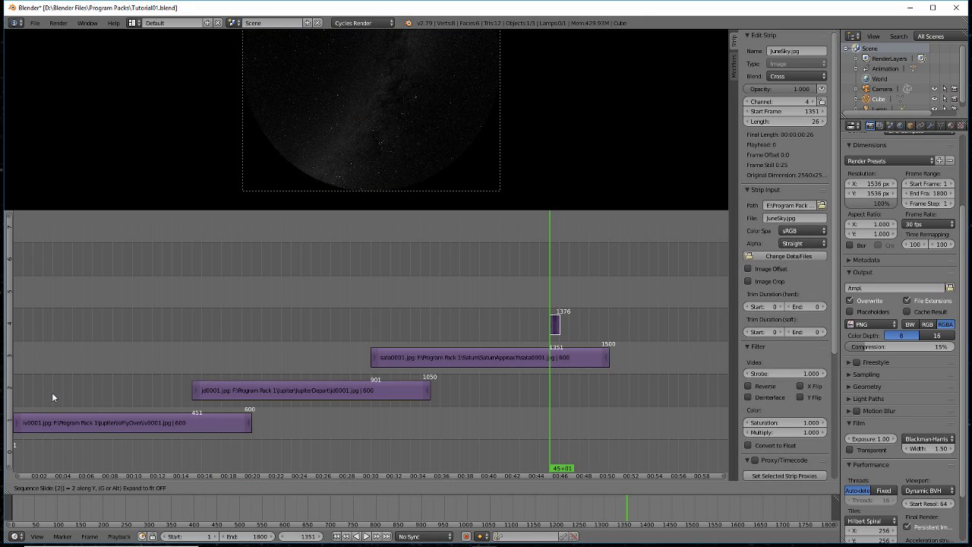
key("Return")
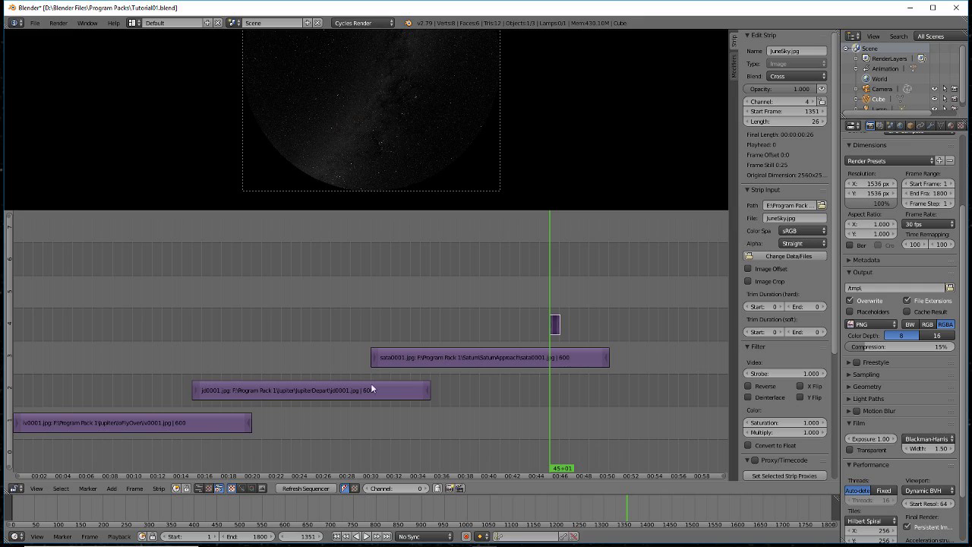
Step: Set the JuneSky strip's Length to 600 frames
left_click(552, 325)
left_click(782, 121)
type("600")
key("Return")
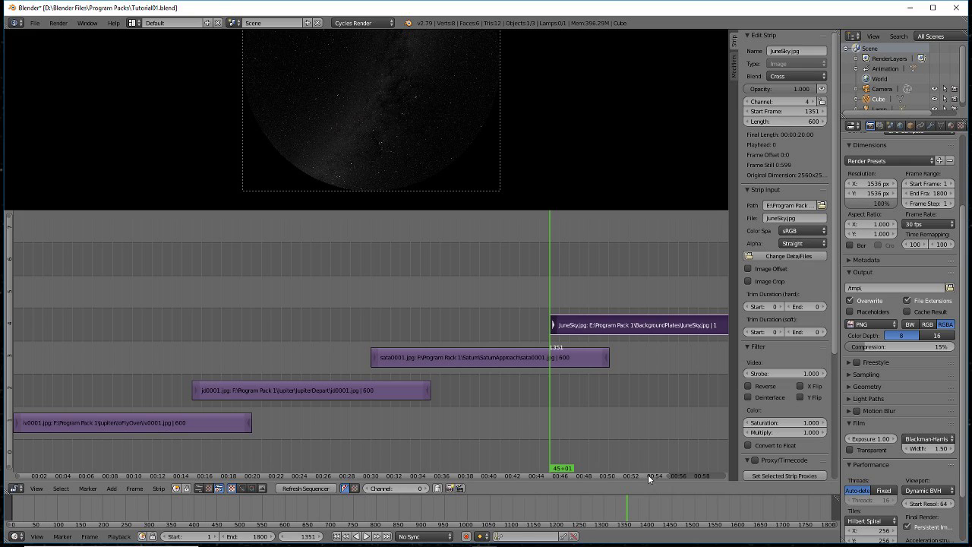
left_click_drag(648, 474, 747, 476)
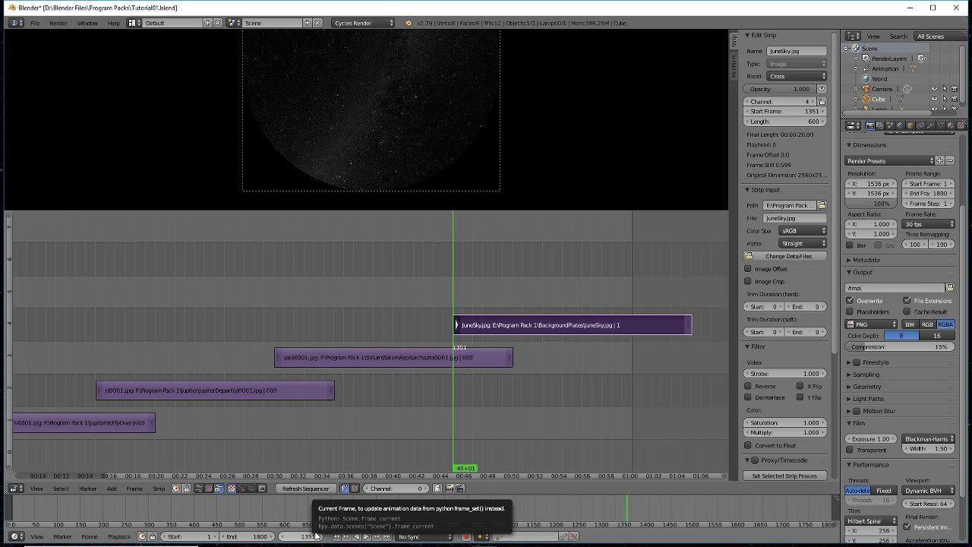
Step: Add every frame in Program Pack 1\Asteroids\Oumuamua as one image-sequence strip at frame 1351
key("shift+a")
left_click(466, 302)
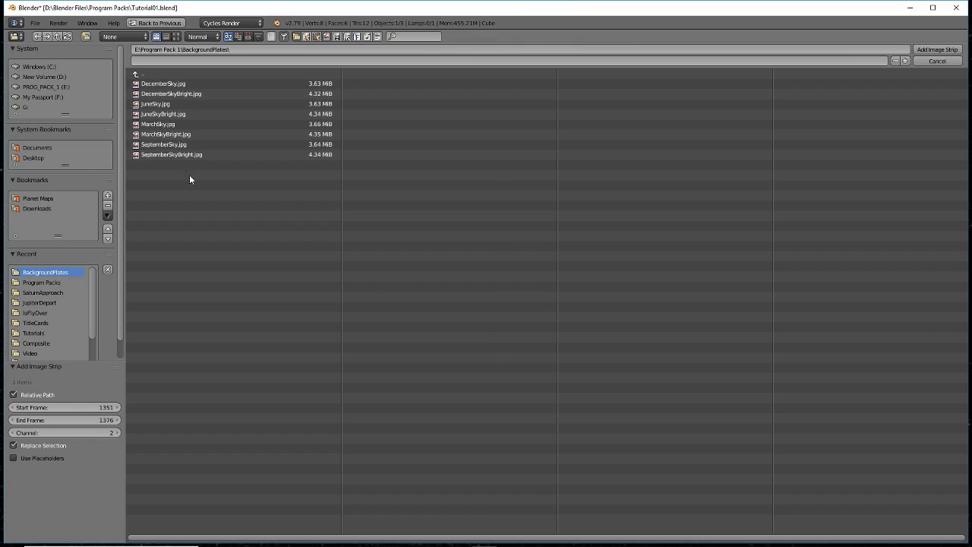
left_click(142, 74)
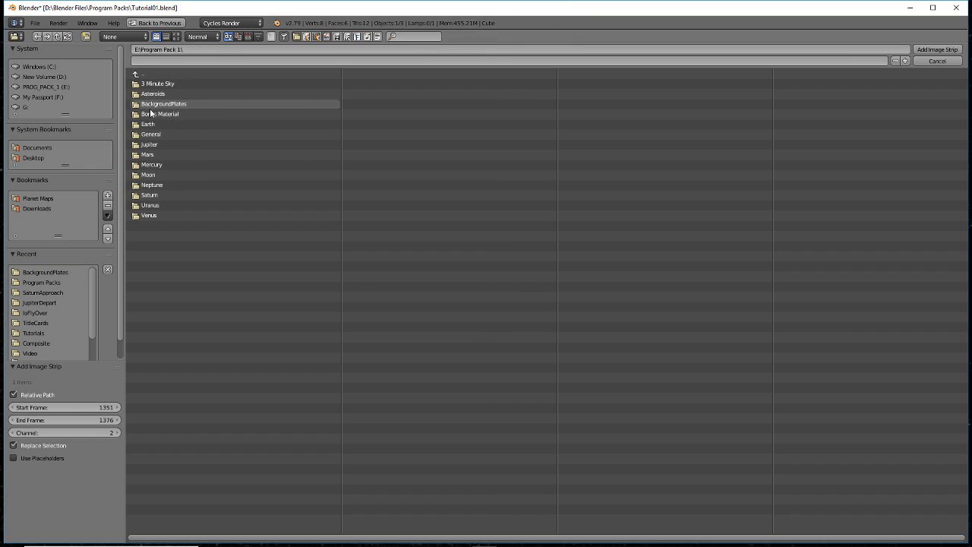
left_click(153, 94)
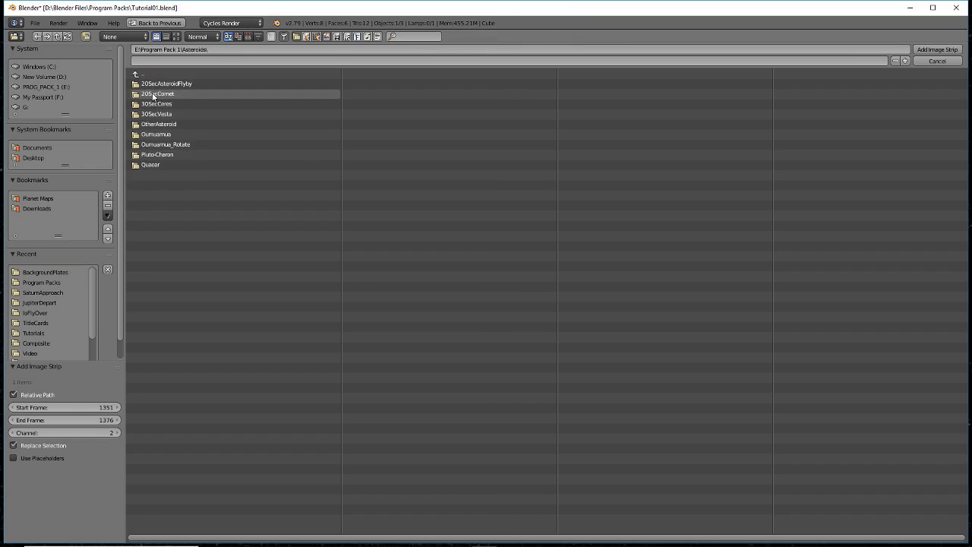
left_click(155, 134)
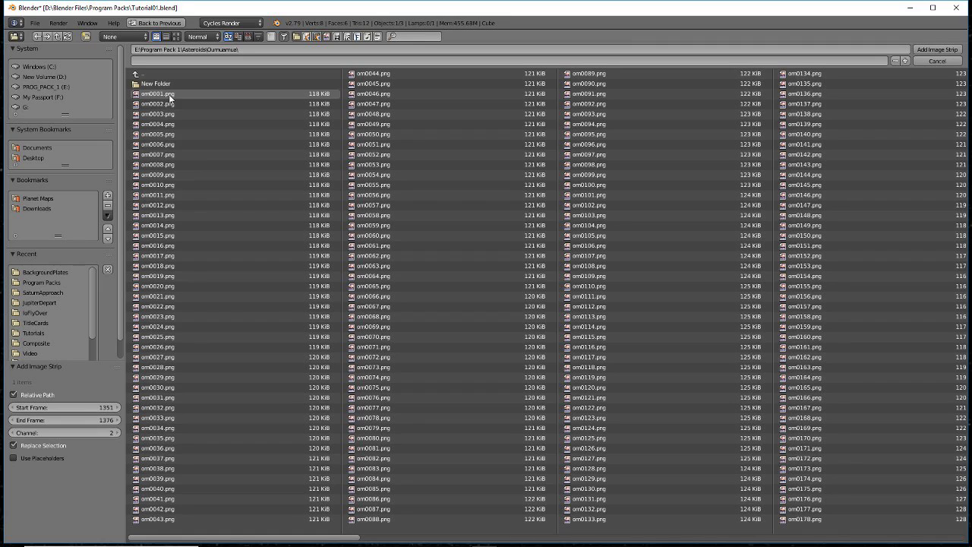
key("a")
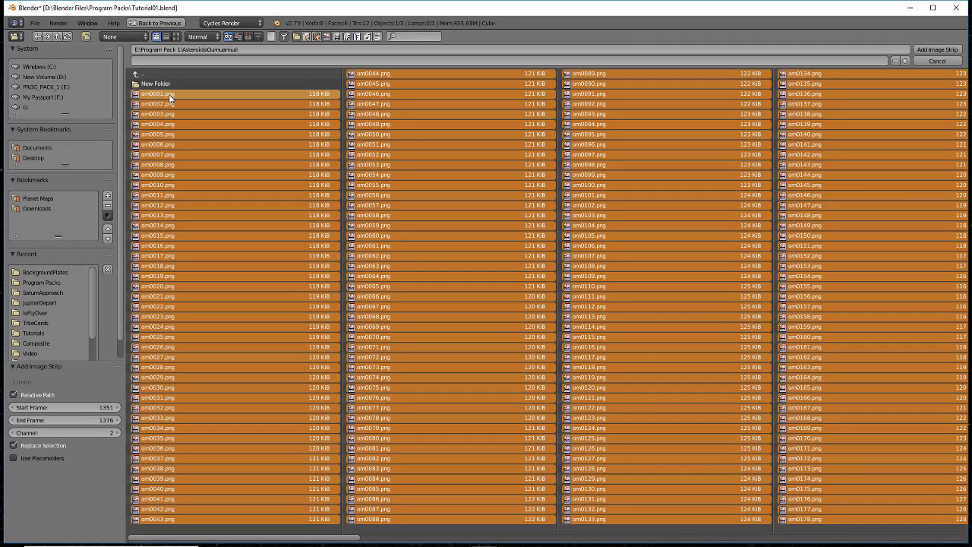
key("Return")
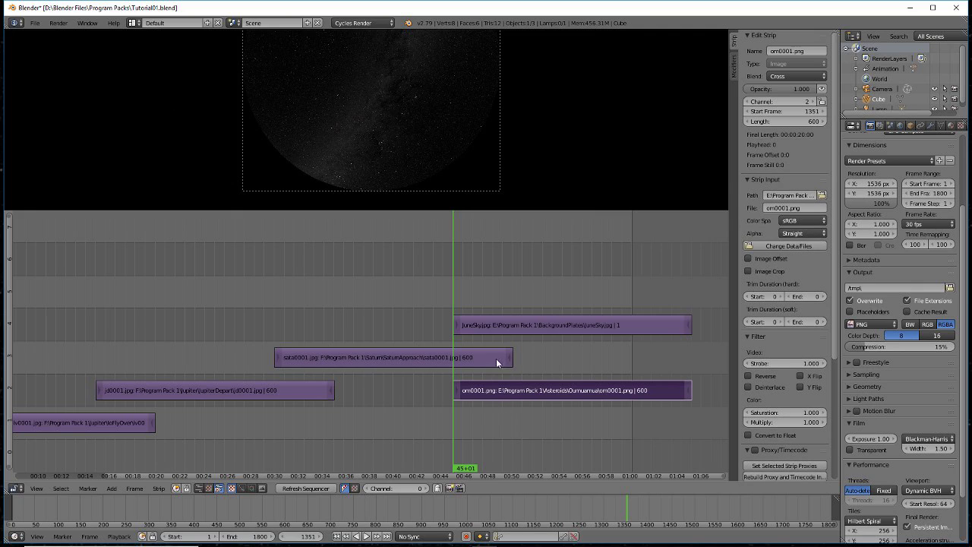
Step: Set the om0001.png strip's Channel to 5 in the Edit Strip panel
left_click(773, 100)
type("5")
key("Return")
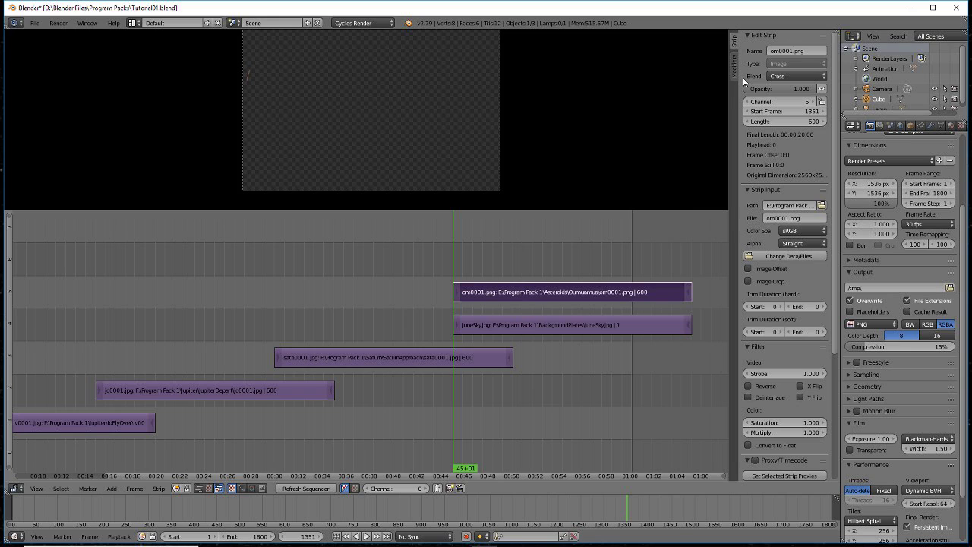
Step: Switch the om0001.png strip's Blend mode to Alpha Over
left_click(776, 75)
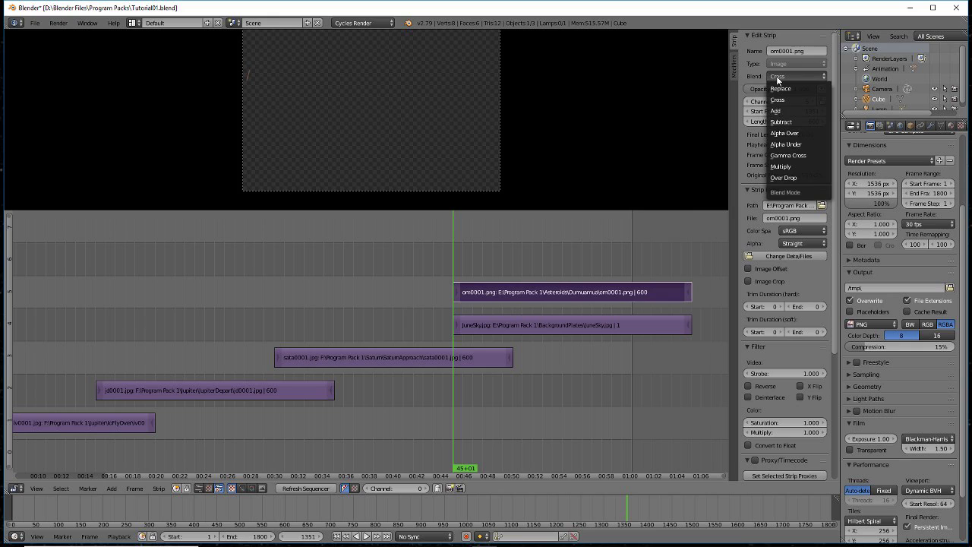
left_click(804, 132)
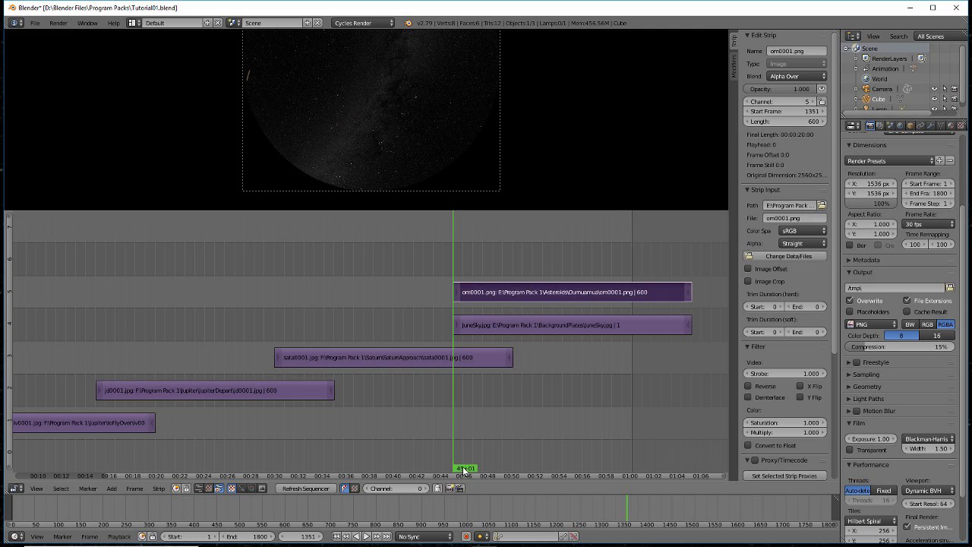
Step: Select the JuneSky and om0001.png strips and move them down to channels 1 and 2
right_click(476, 328)
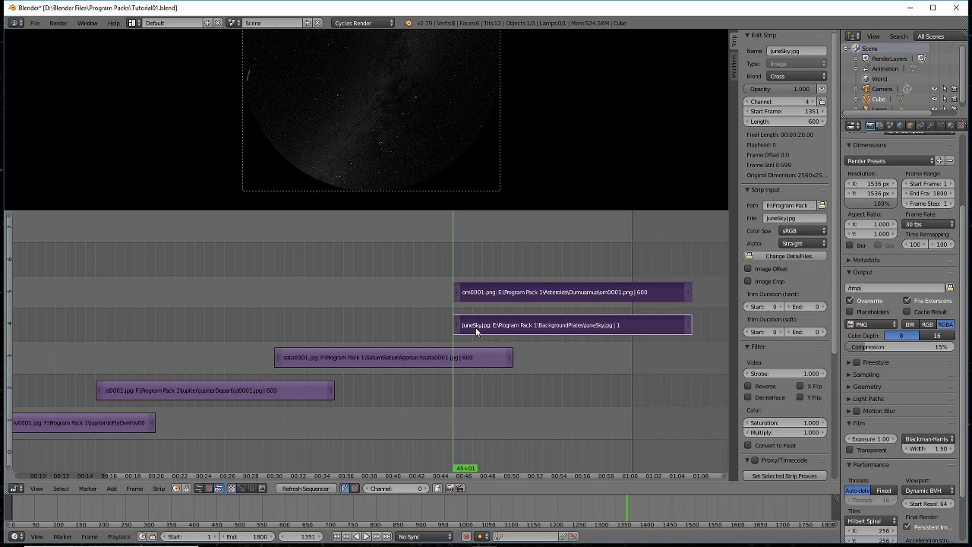
right_click(503, 299, "shift")
key("g")
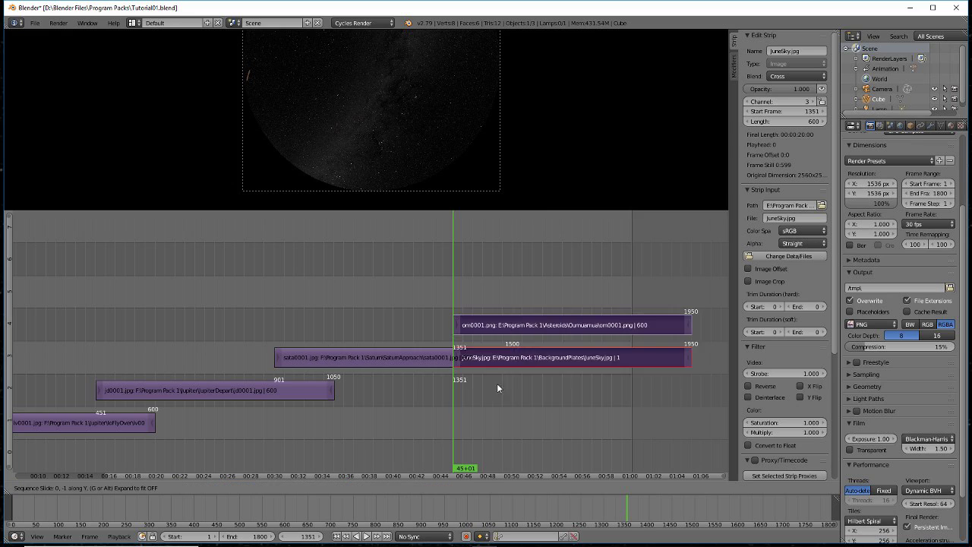
left_click(496, 414)
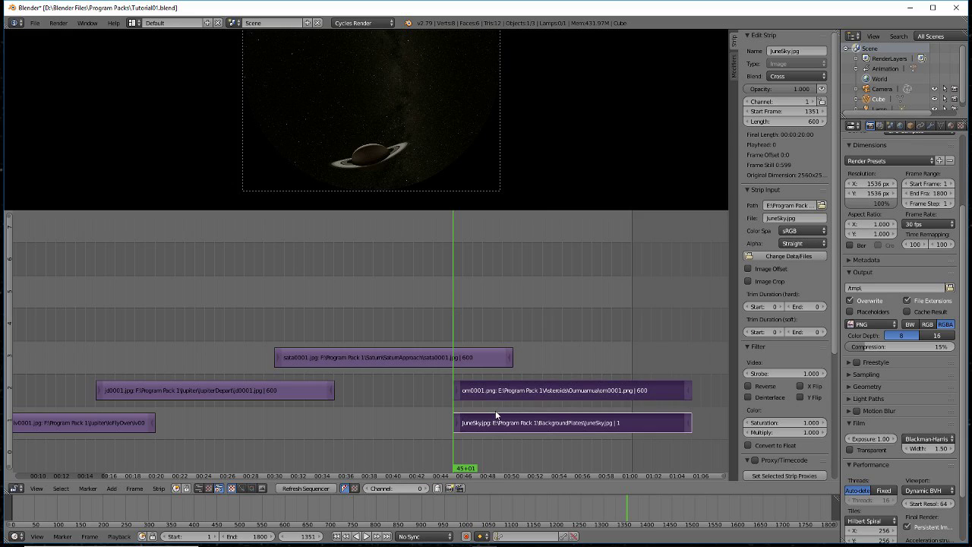
right_click(467, 360)
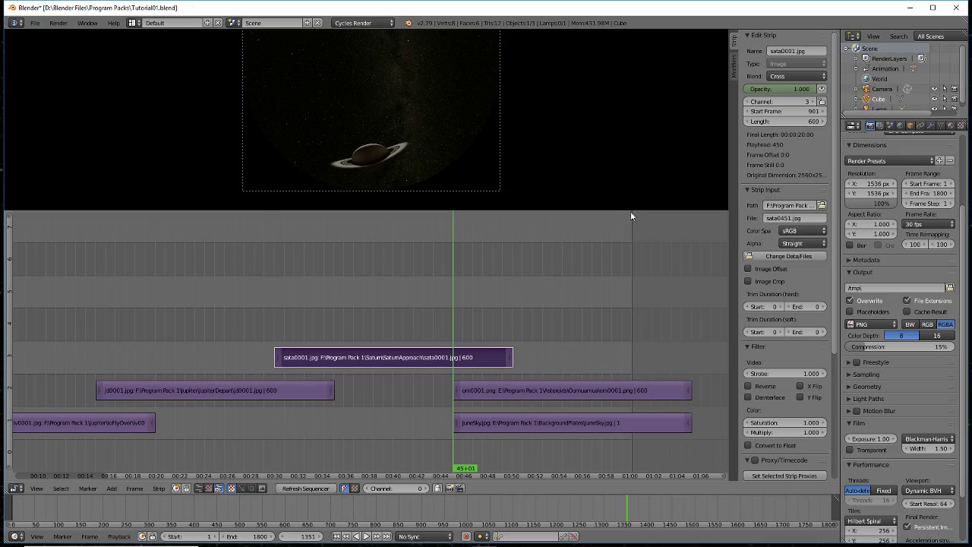